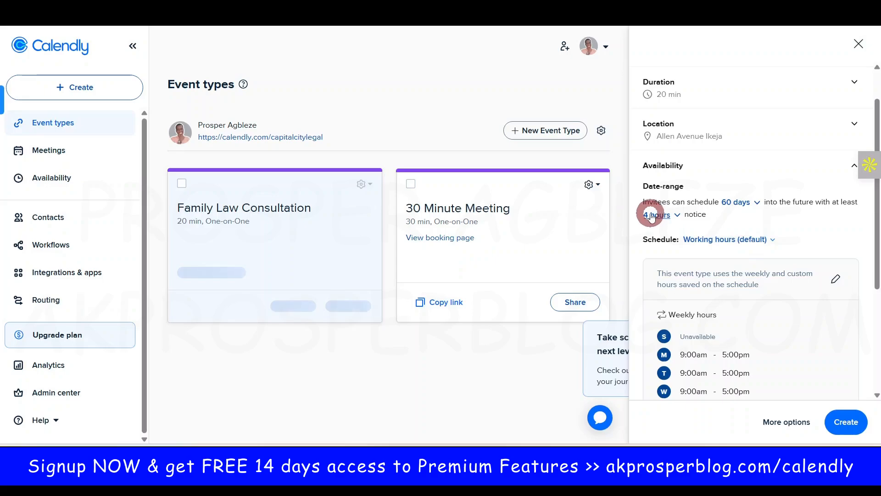
Review the new event type's availability settings, including weekly hours, the date-range options and the minimum-notice options.
click(854, 166)
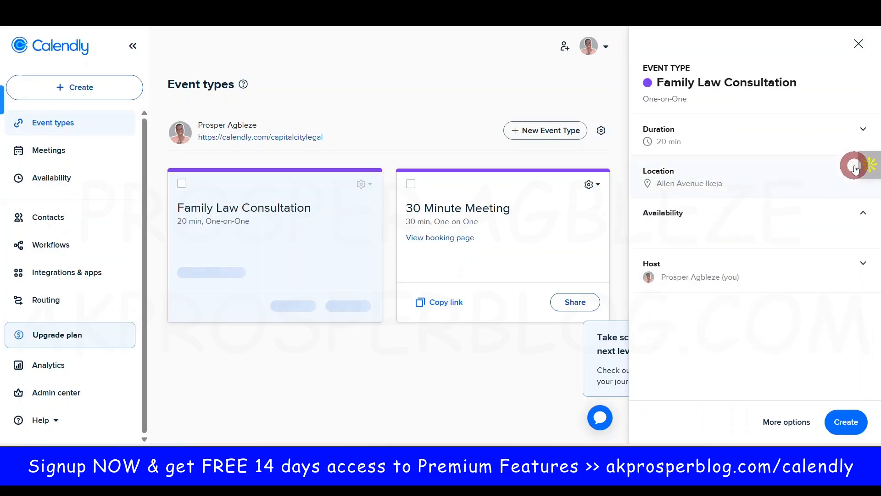
click(859, 212)
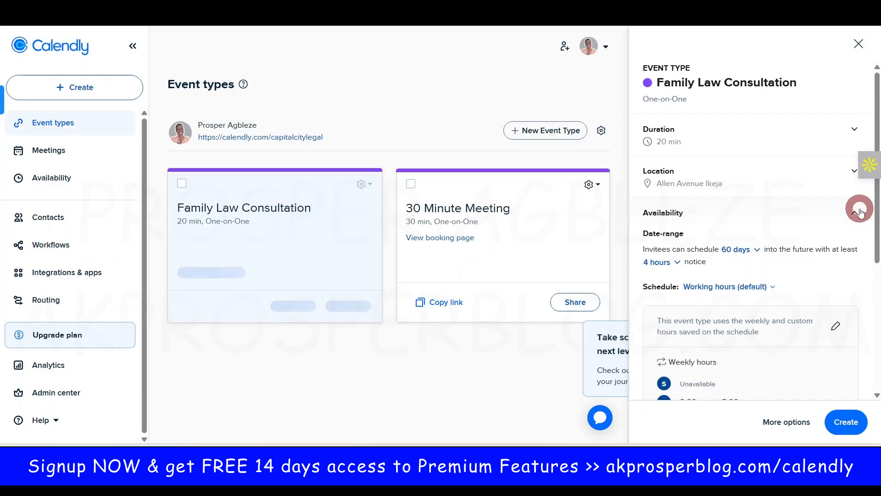
drag(879, 228, 872, 315)
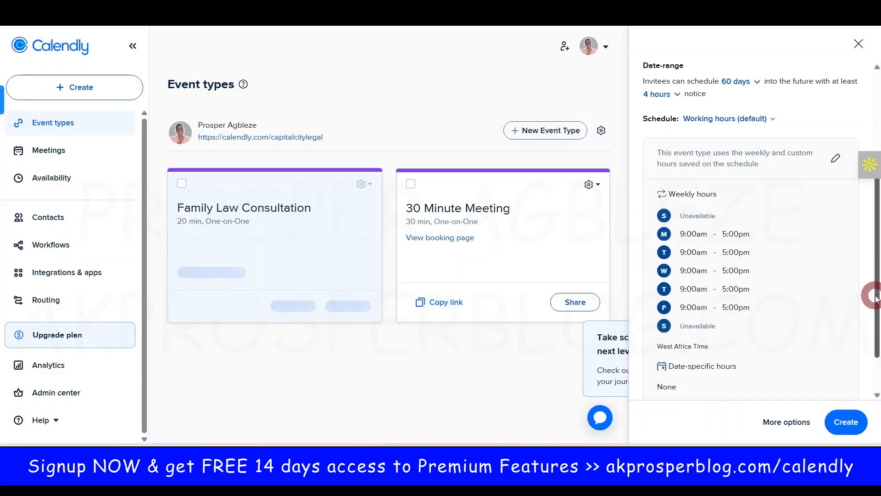
drag(874, 297, 876, 238)
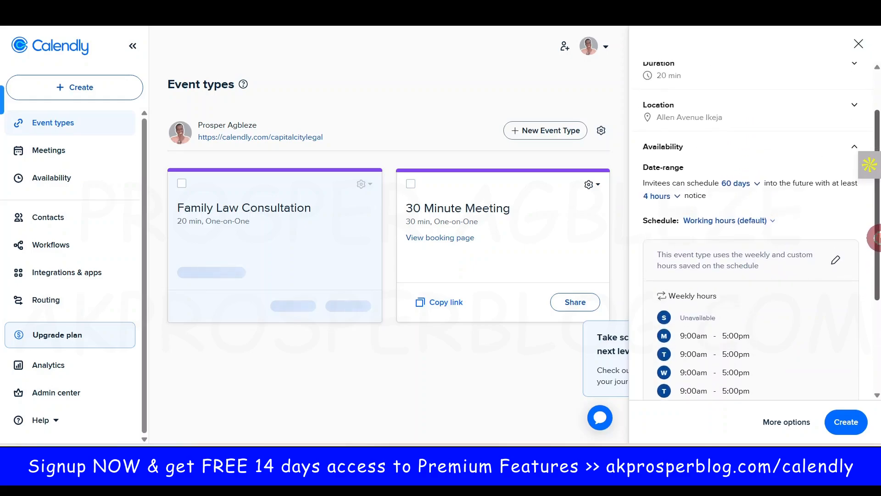
click(753, 182)
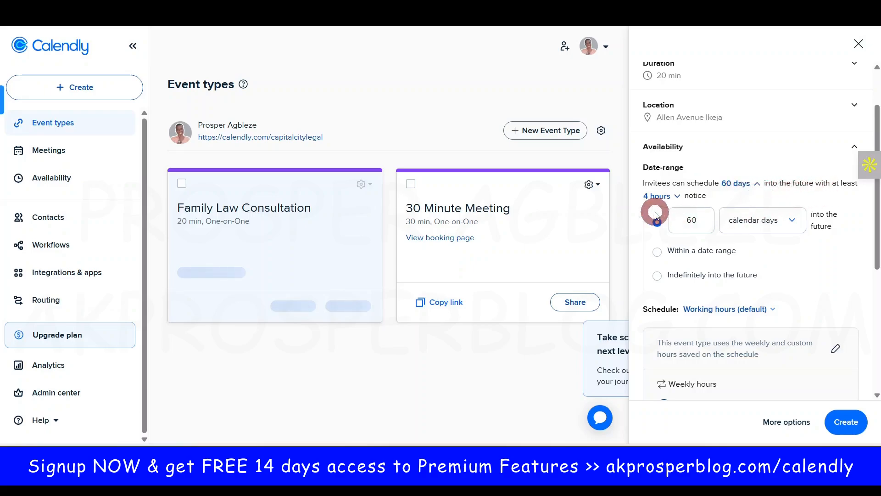
click(677, 195)
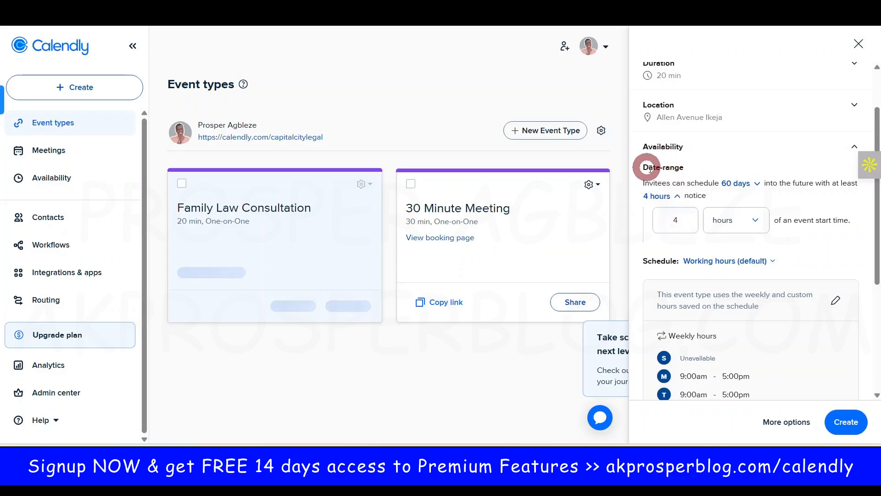
Check the host selection for the Family Law Consultation event type, and create it by continuing to its additional options.
drag(873, 238, 876, 346)
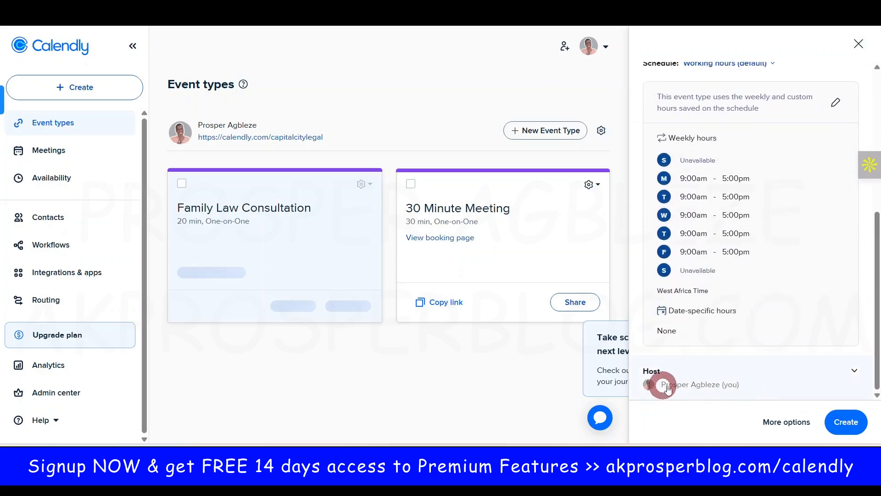
click(856, 372)
click(850, 367)
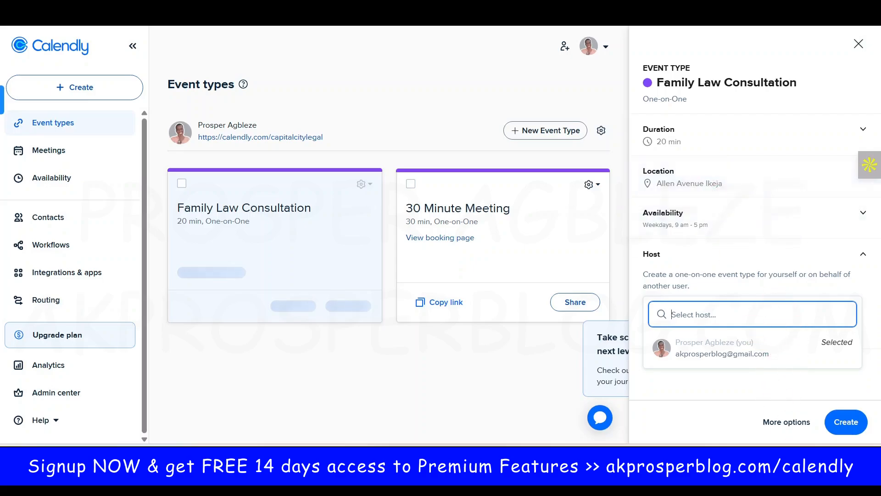
click(775, 423)
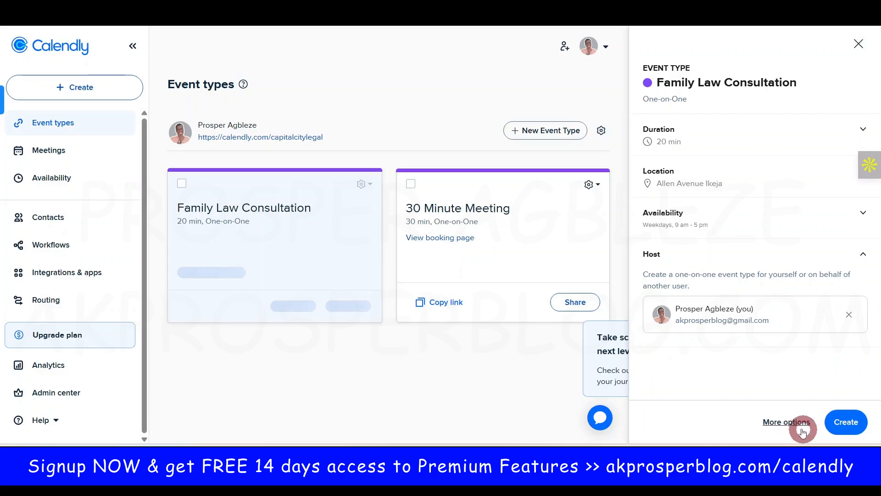
click(789, 423)
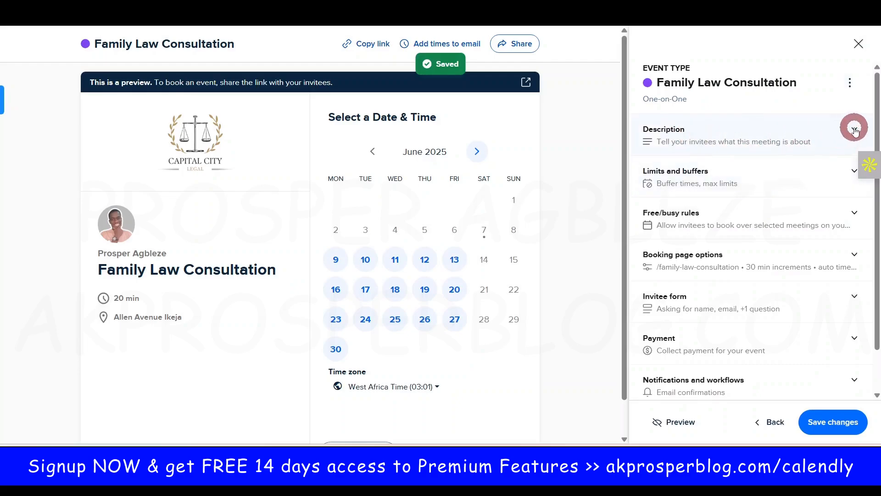
Enter the event description "Get professional family law consultation from our experienced Family lawyer.".
click(854, 130)
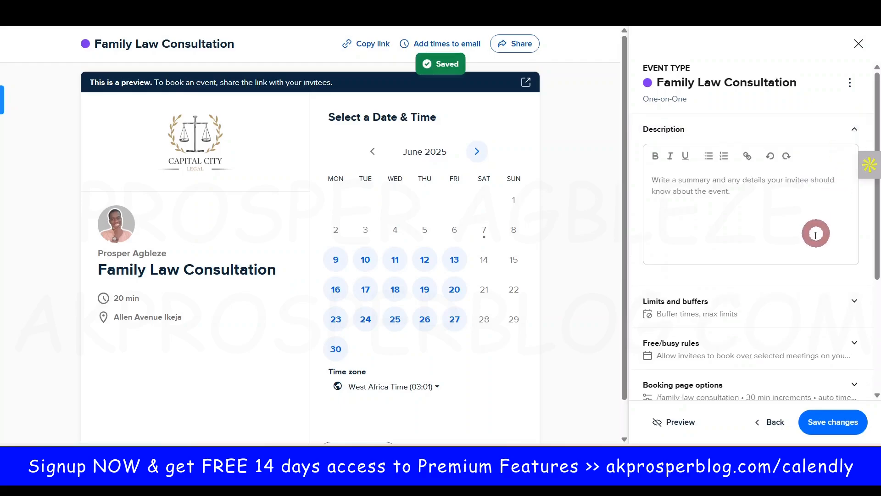
click(713, 188)
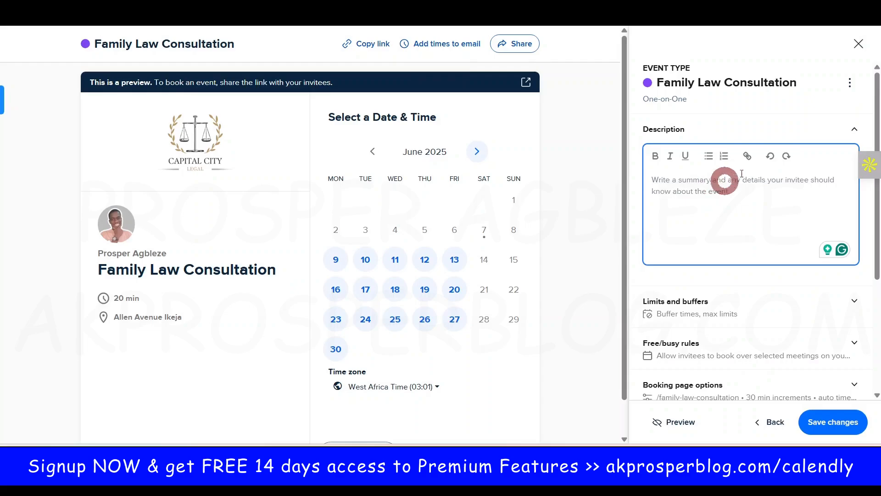
text(Get professional family law consultation from our experienced Family lawyer.)
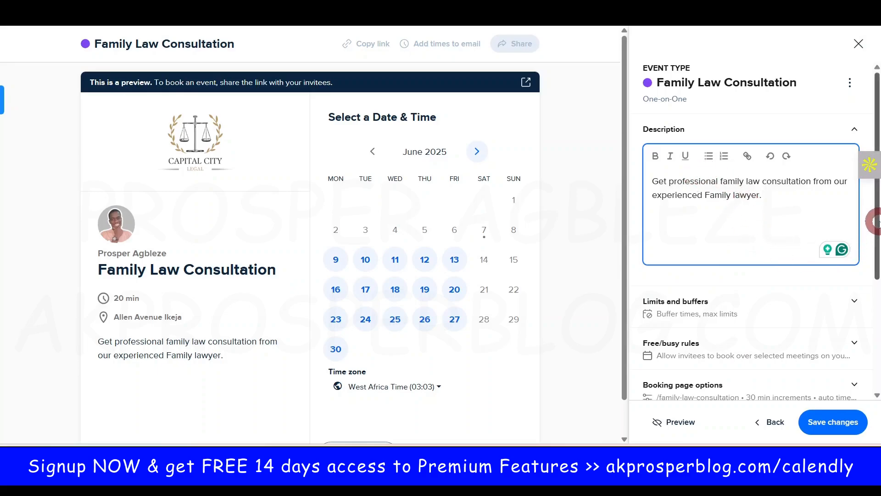
Set the buffer times to 5 min before and 5 min after the event, dismissing the licence reminder.
scroll(874, 219, down, 2)
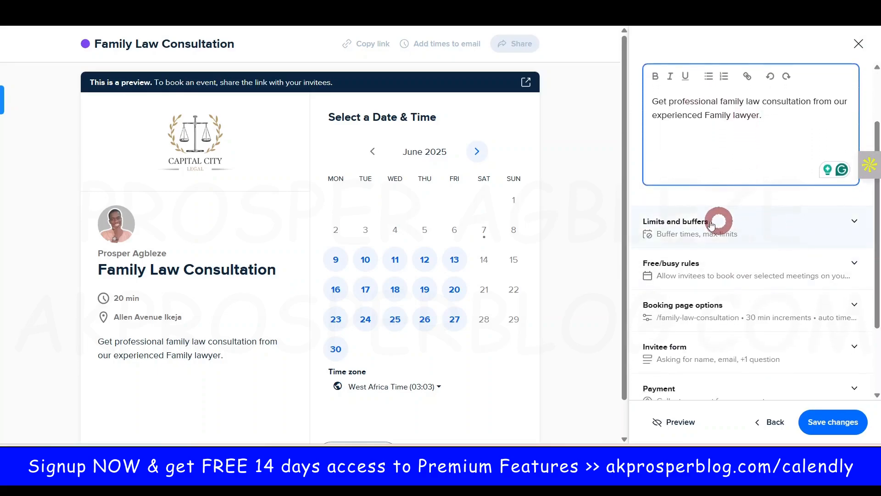
click(854, 221)
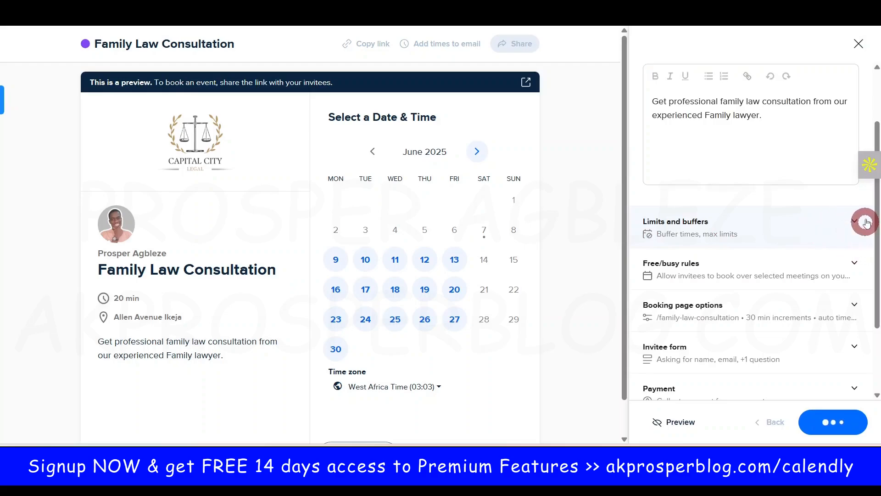
scroll(874, 240, down, 3)
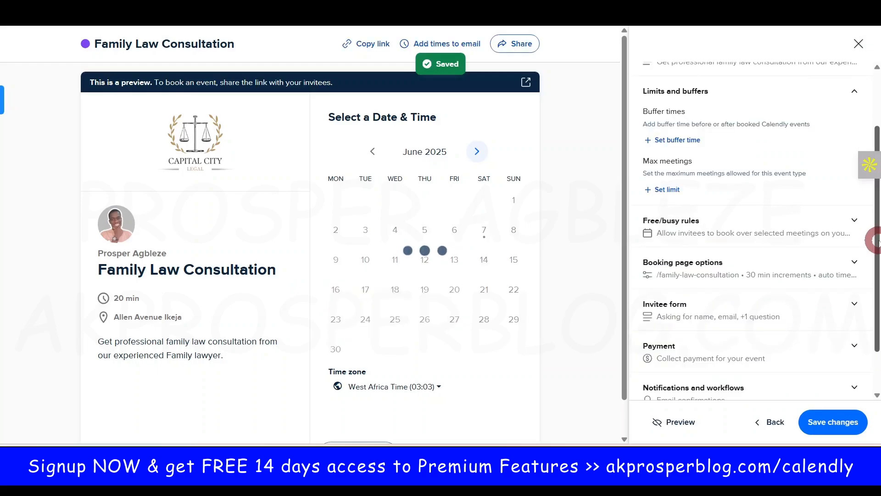
scroll(874, 246, up, 1)
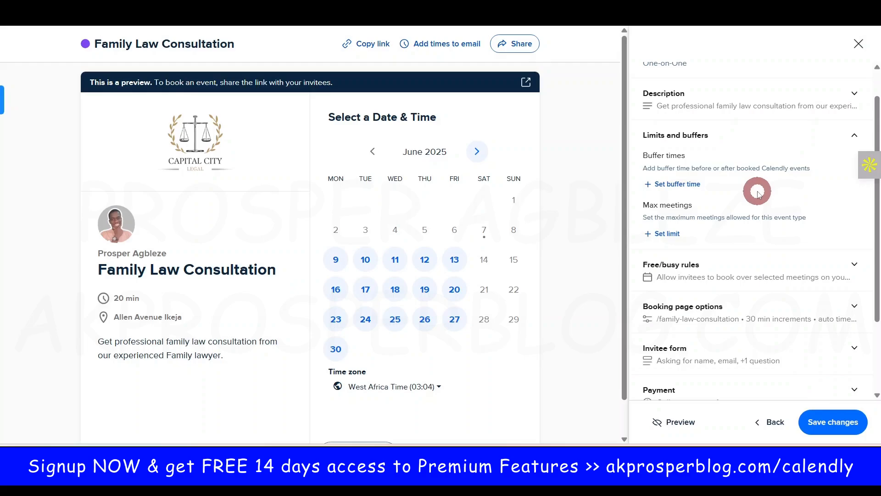
click(688, 183)
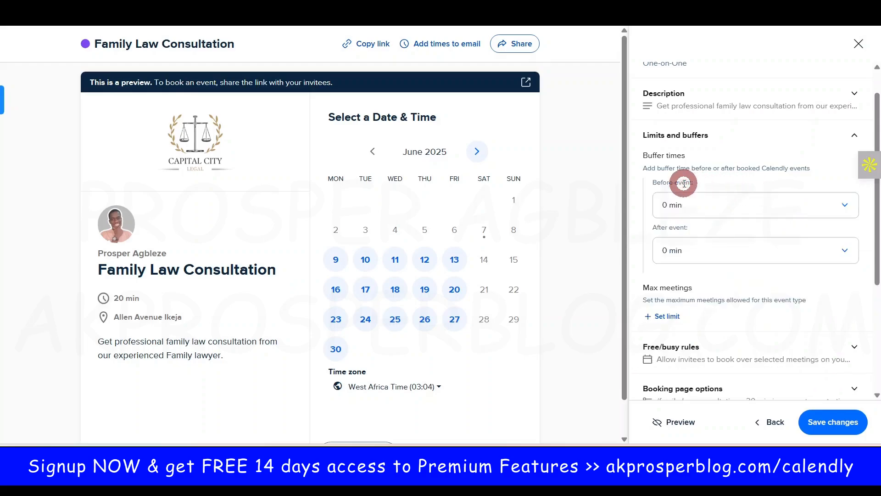
click(701, 207)
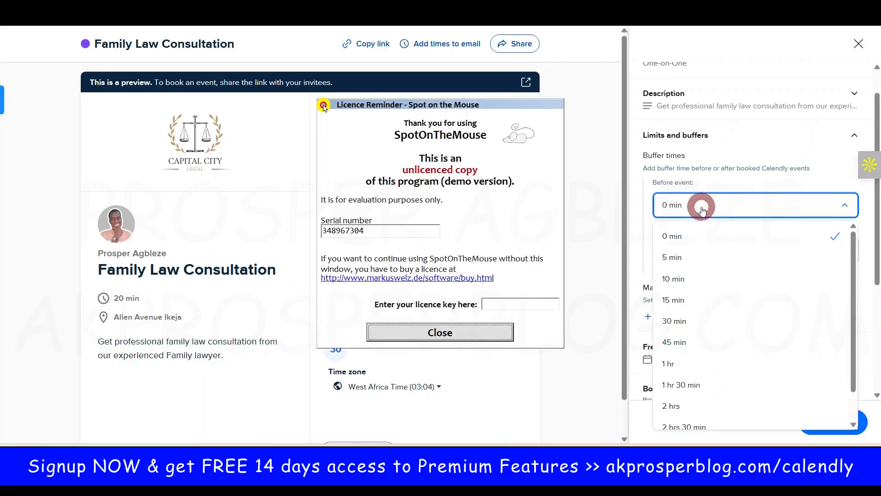
click(431, 333)
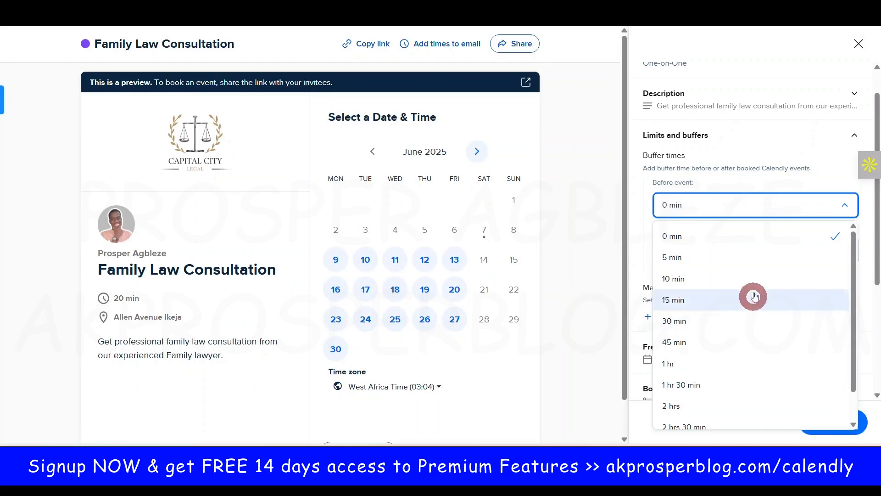
click(689, 257)
click(712, 243)
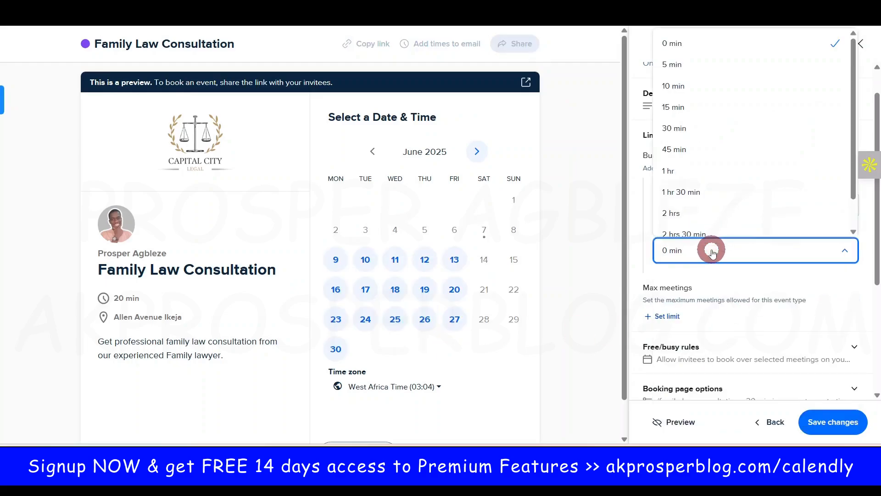
click(683, 64)
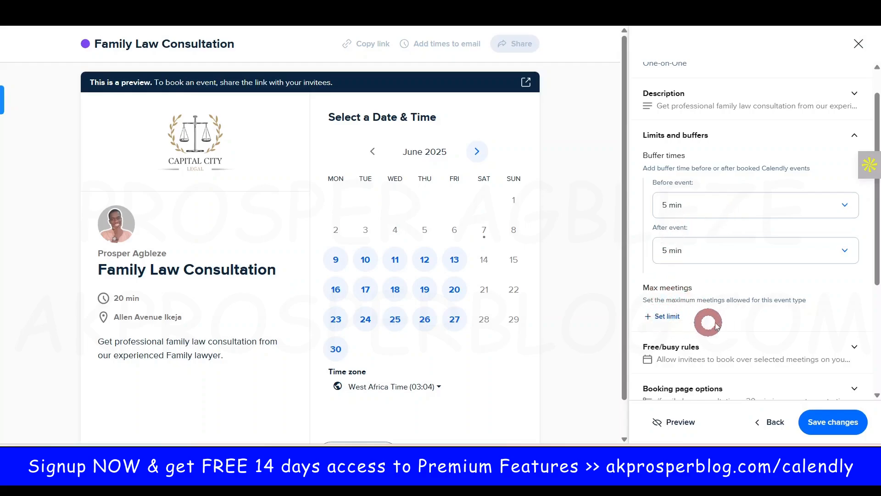
drag(876, 228, 719, 252)
click(660, 221)
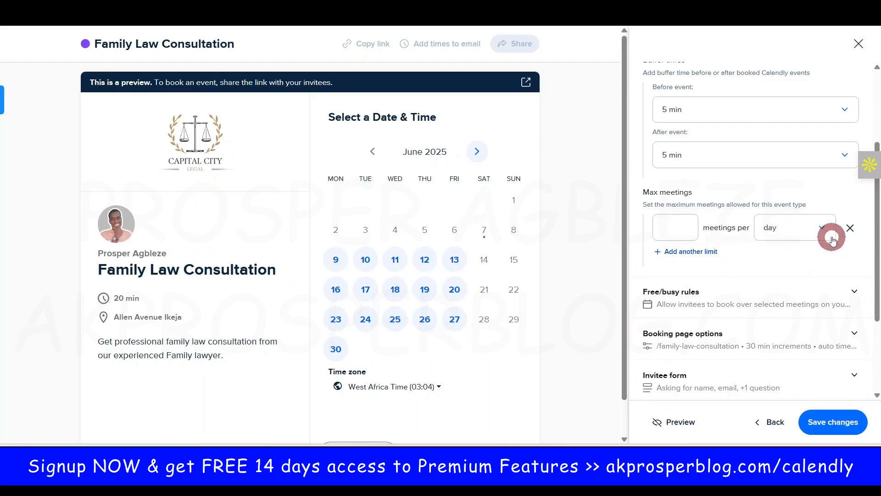
click(667, 227)
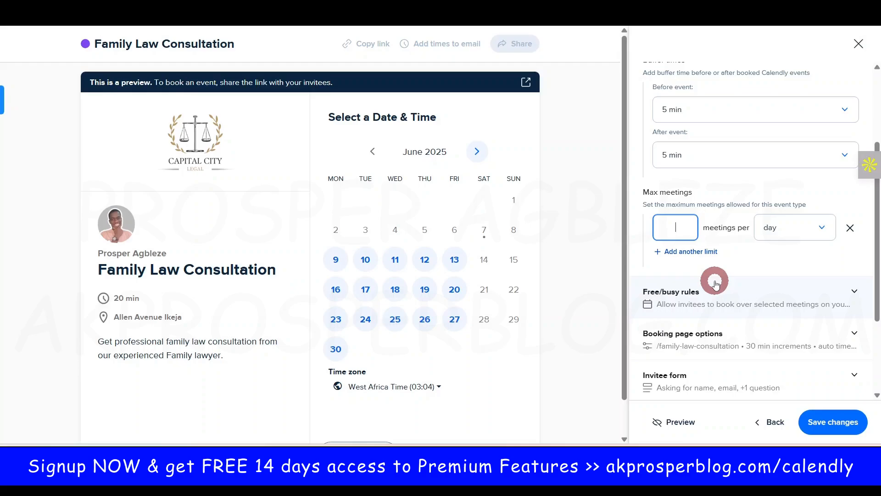
click(849, 227)
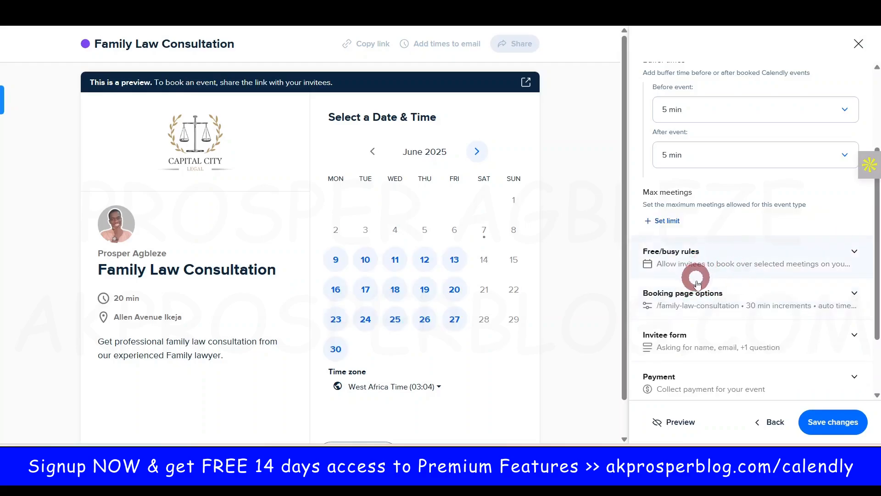
Examine the free/busy rules and the meeting-name condition offered for a meeting exception.
click(854, 252)
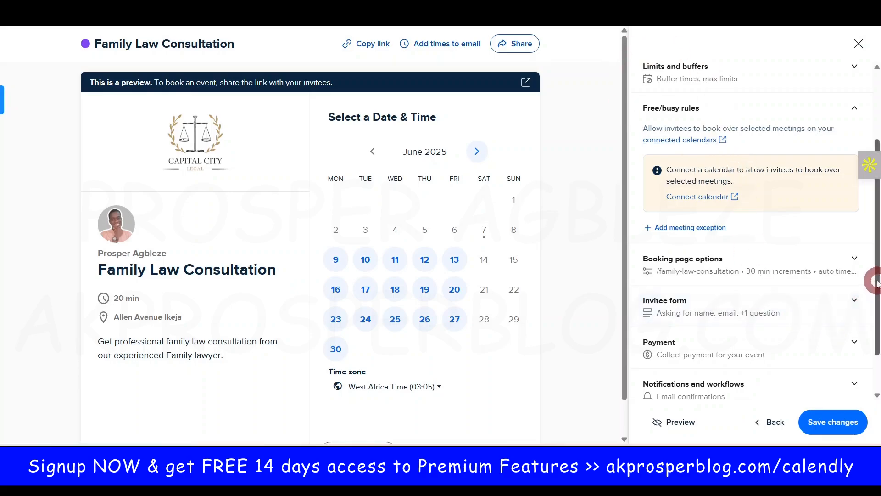
click(649, 228)
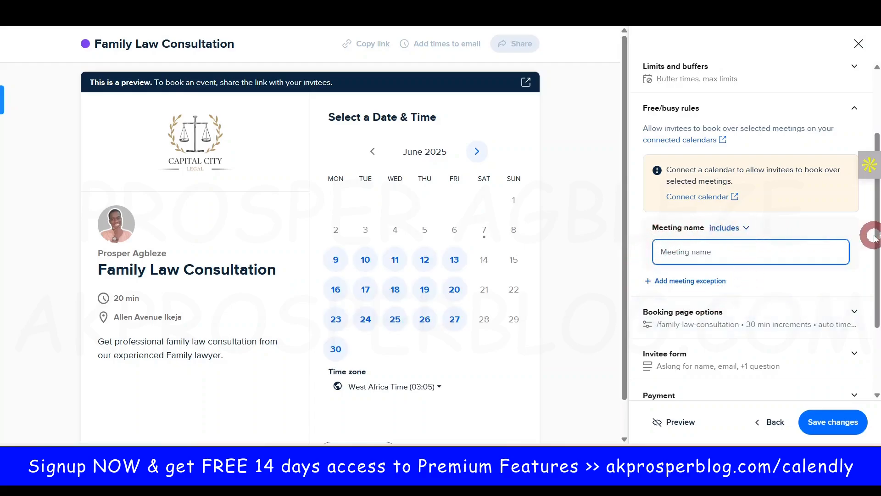
drag(878, 239, 877, 273)
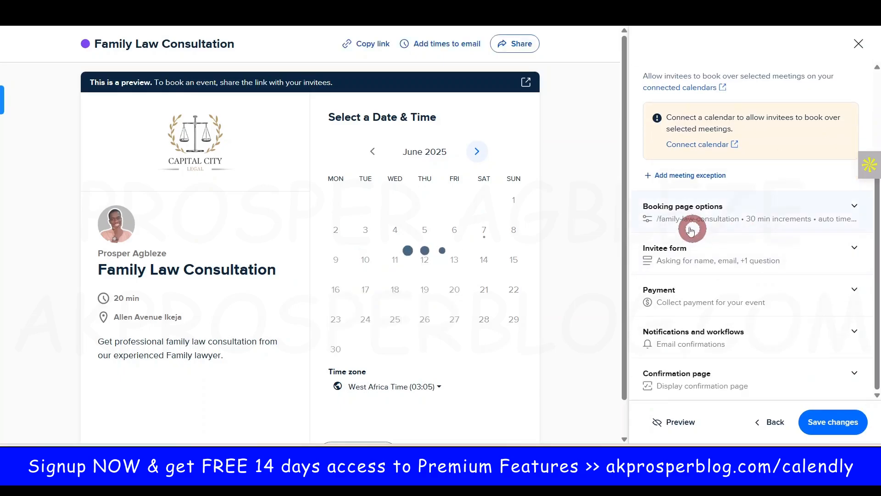
Set the booking page's start time increments to 15 min.
click(854, 207)
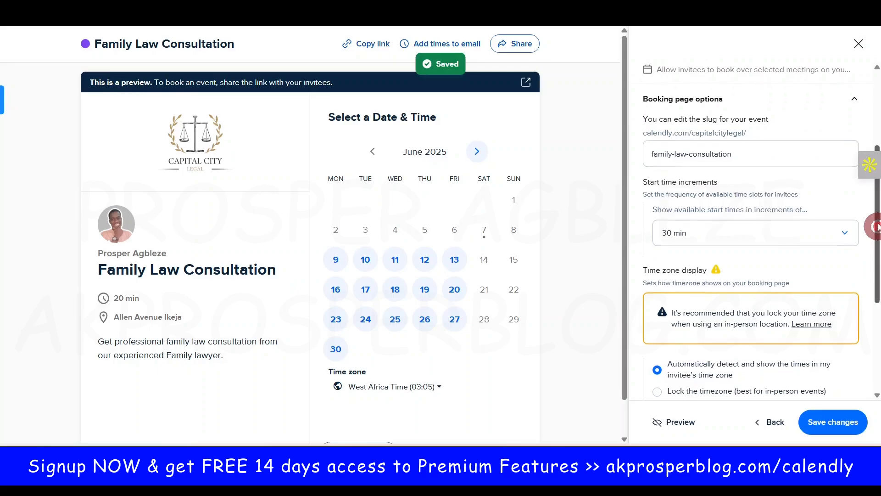
drag(877, 231, 877, 227)
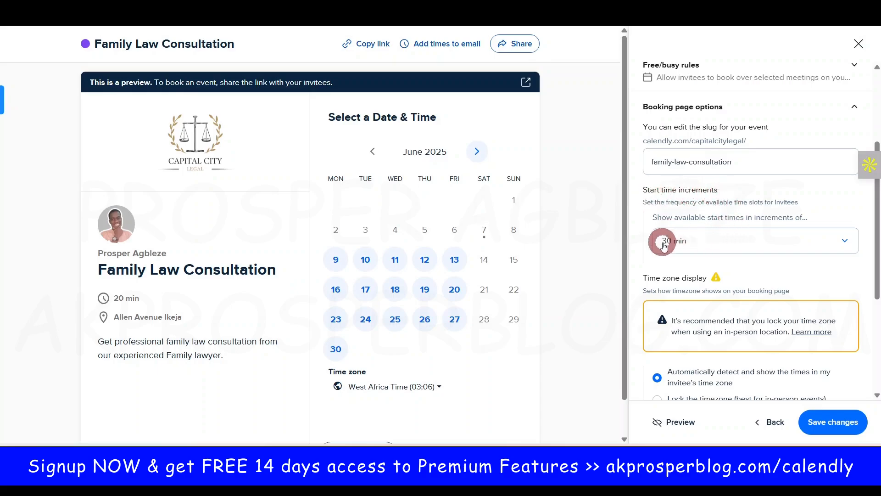
click(714, 239)
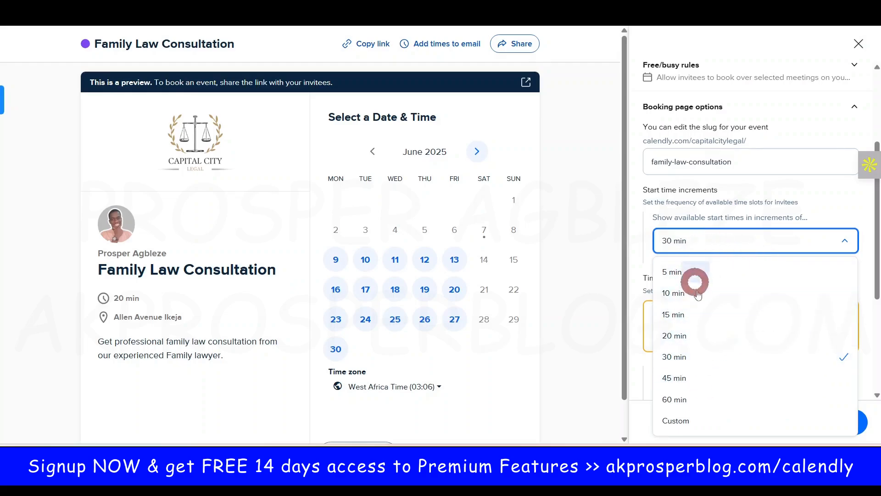
click(704, 318)
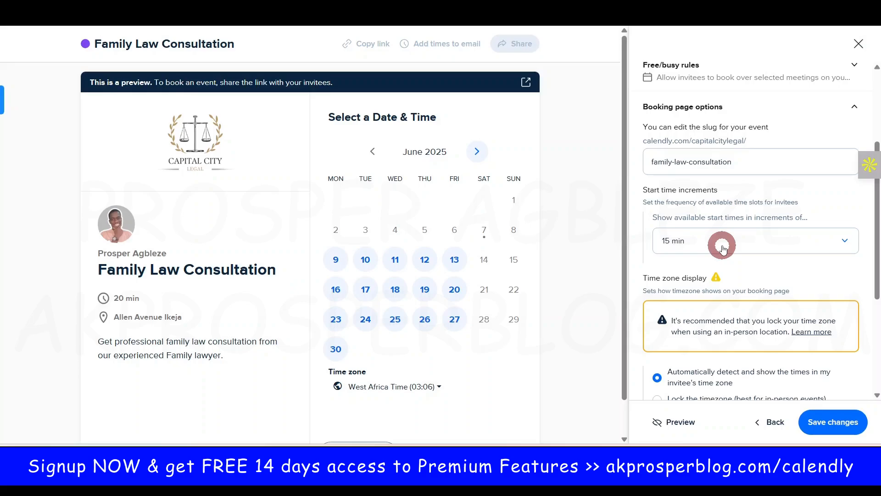
Review the time zone display choices and the invitee form's details, guest and question settings.
drag(875, 236, 877, 305)
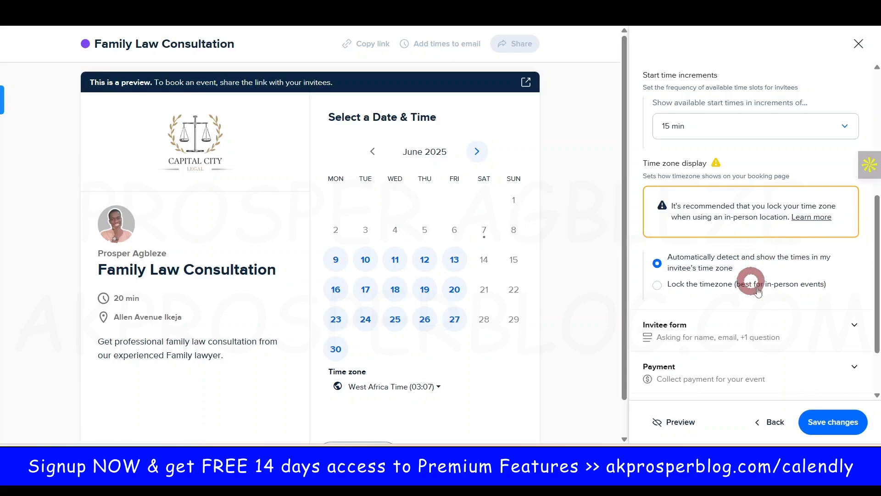
drag(877, 265, 875, 300)
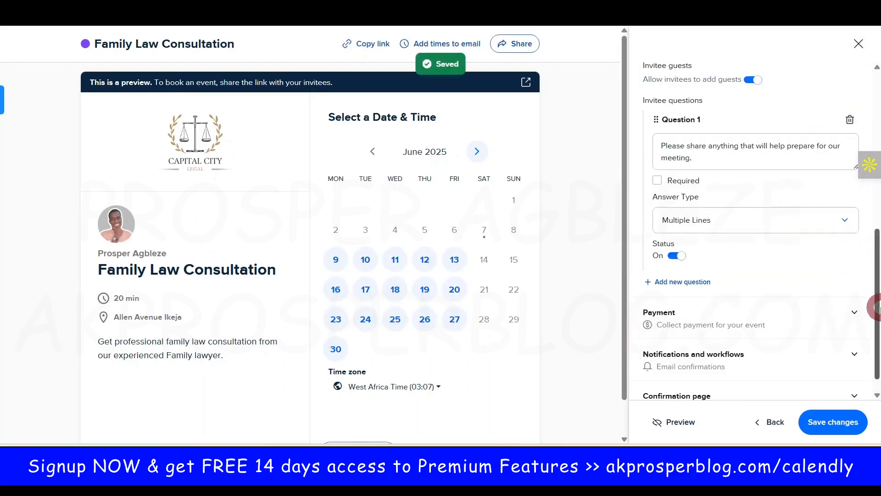
drag(876, 306, 876, 214)
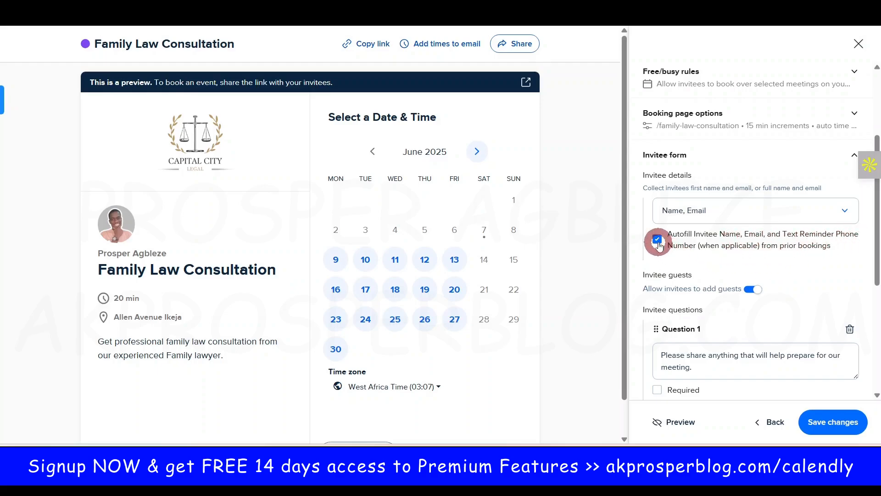
Replace the text of invitee Question 1 with "Are you married?" and make the question required.
drag(877, 241, 877, 251)
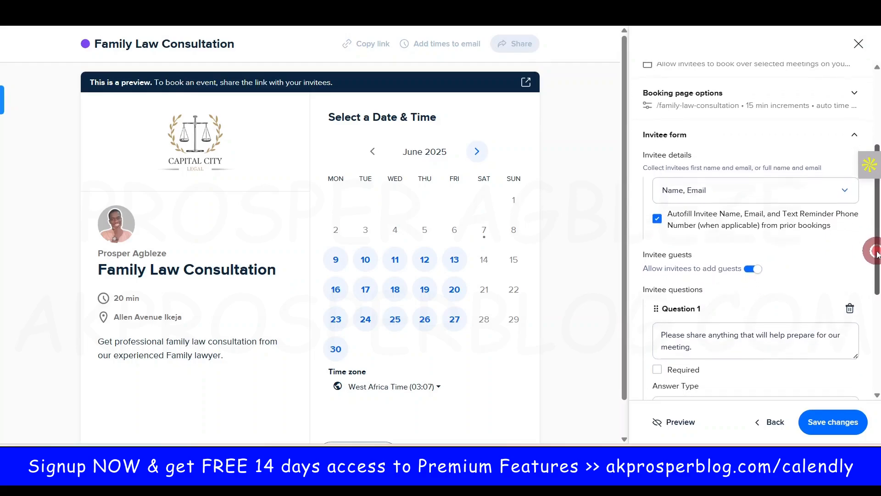
scroll(874, 251, down, 2)
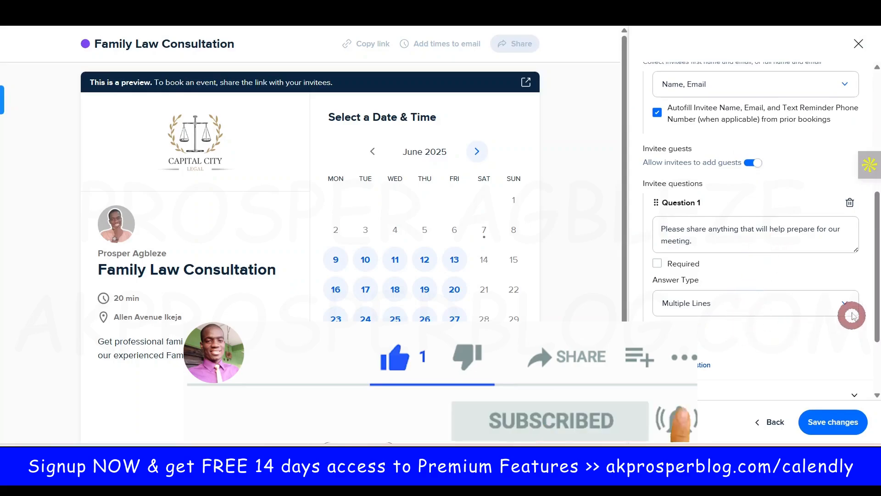
click(743, 230)
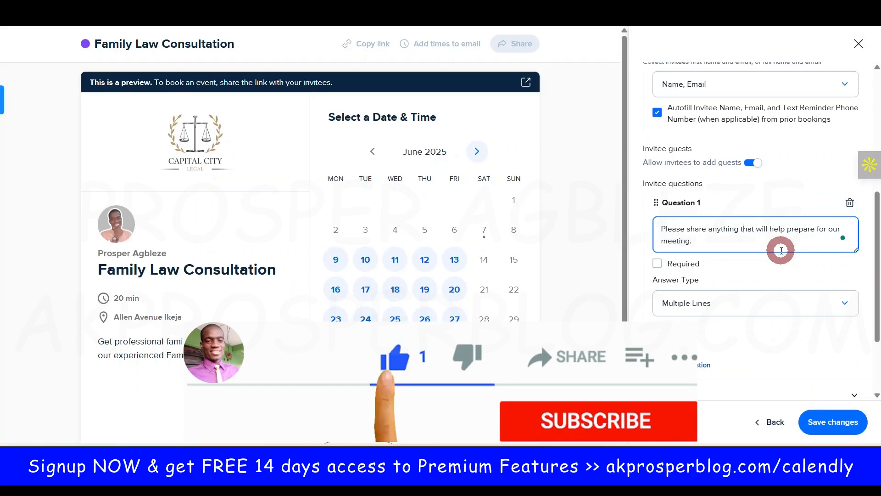
click(720, 242)
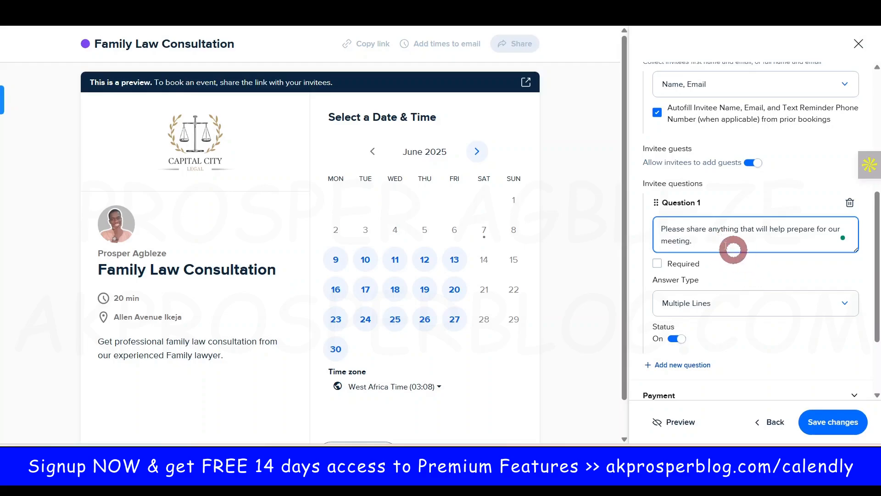
key(ctrl+a)
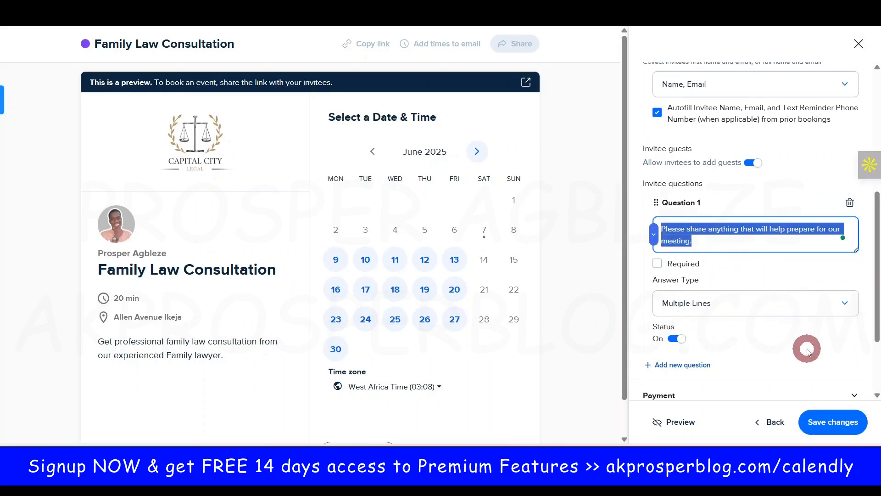
text(Are)
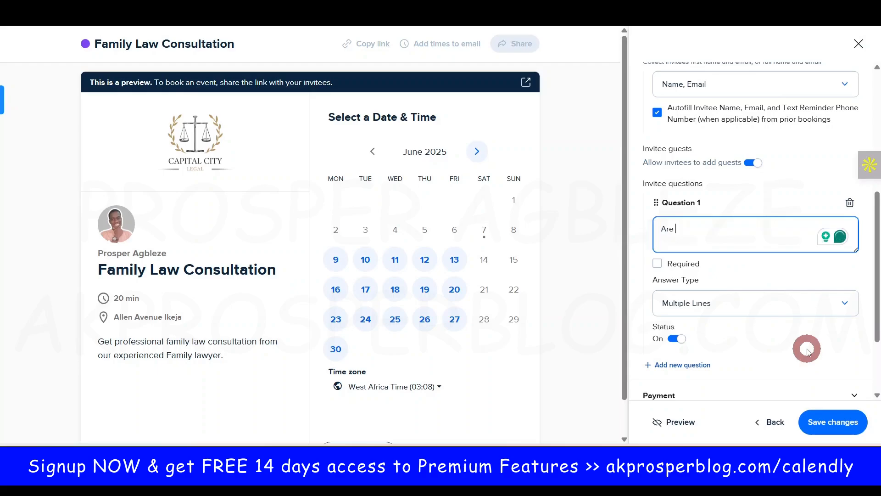
text( yoiu)
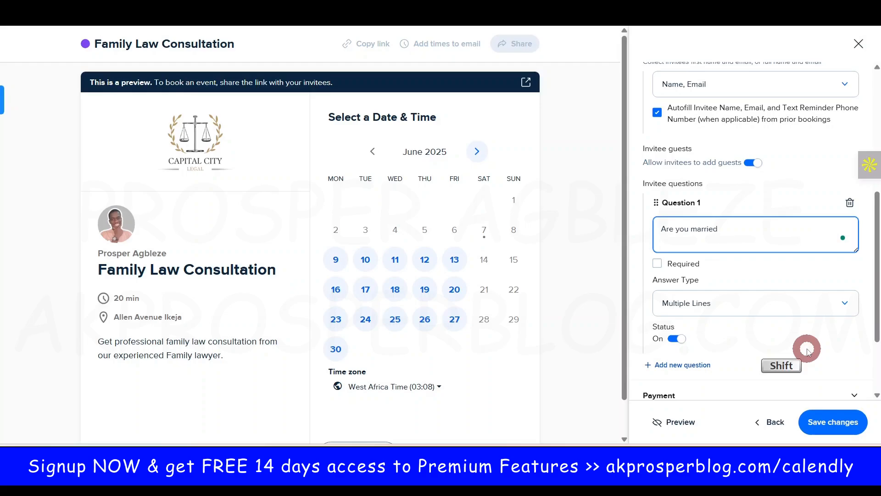
text(?)
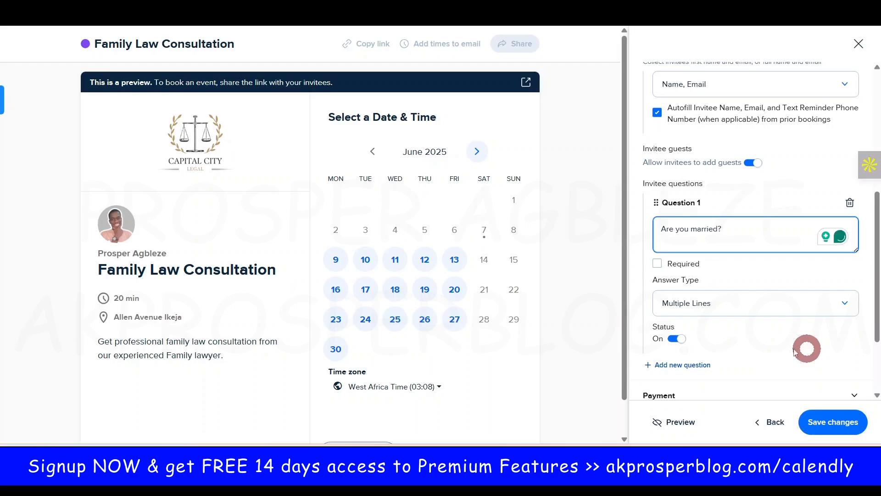
click(660, 261)
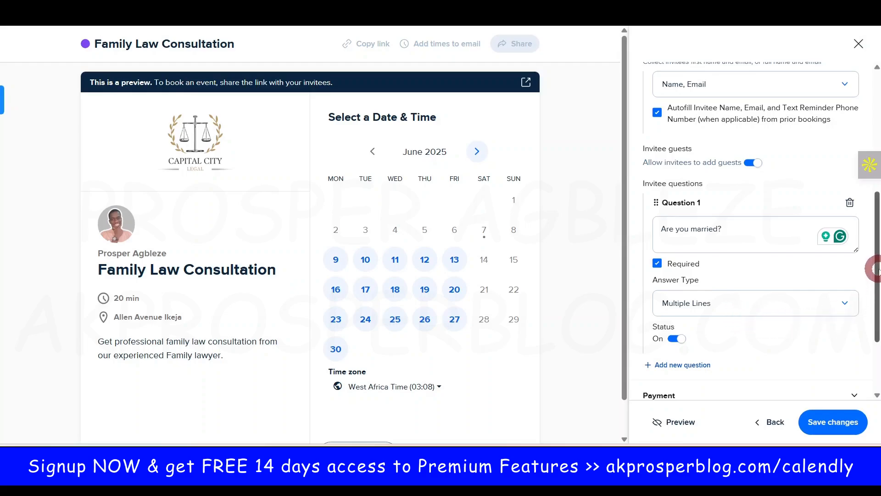
scroll(877, 285, down, 1)
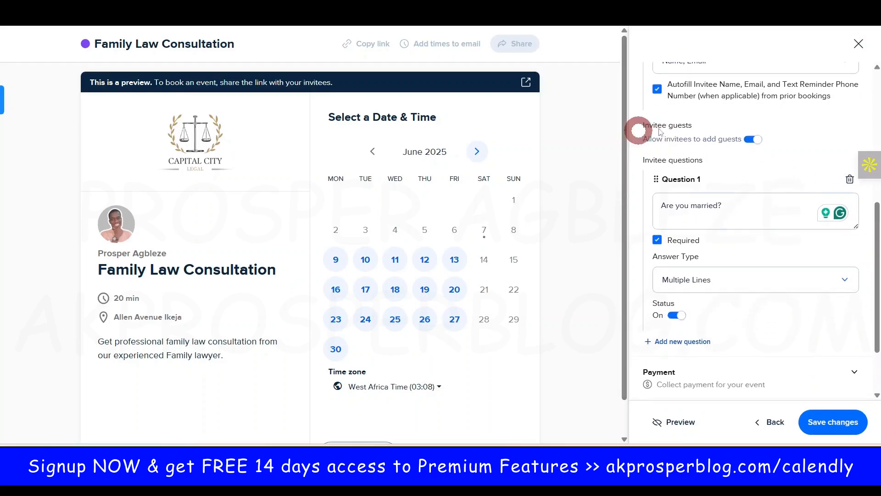